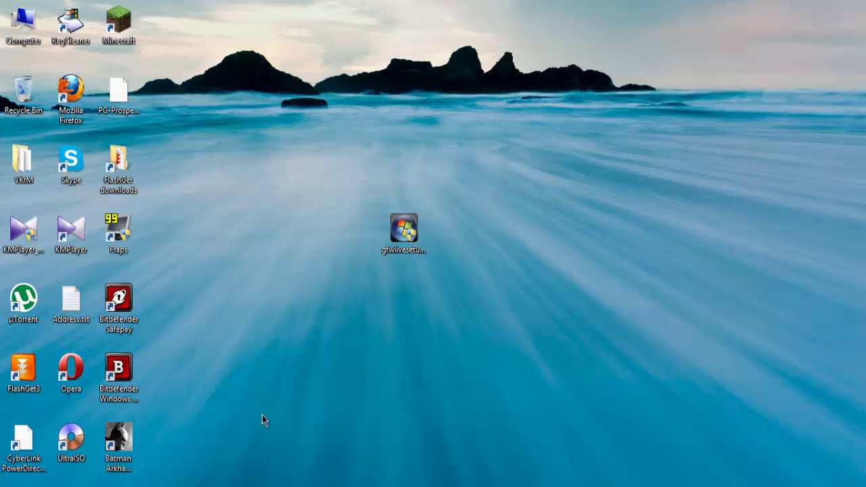
Restore the Opera window showing the 'How to fix Games for Windows Live on Windows 8 Pro x64' guide
mouse_move(147, 486)
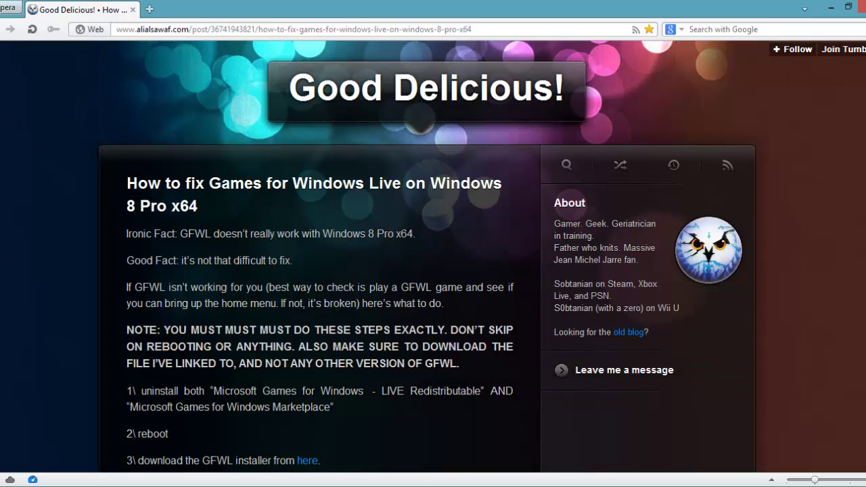
Scroll to step 3 of the GFWL fix post and open its installer 'here' link in a new tab
left_click(155, 29)
left_click(37, 200)
scroll(35, 206, "down", 3)
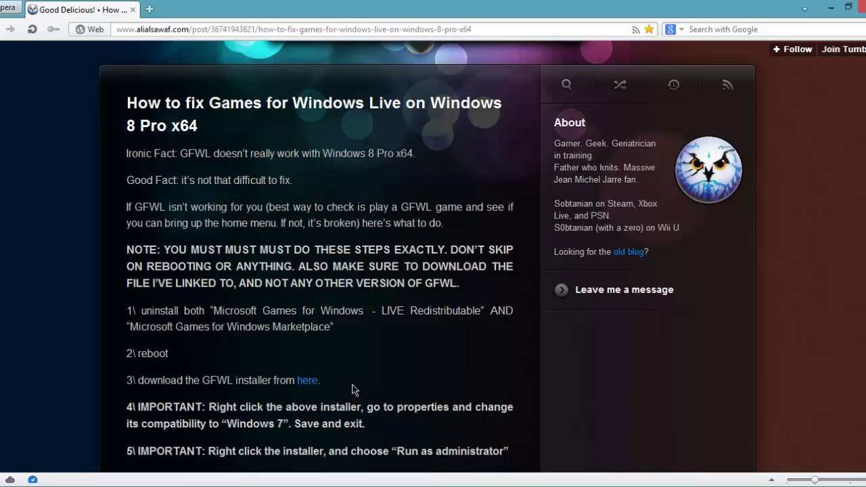
left_click_drag(321, 383, 150, 382)
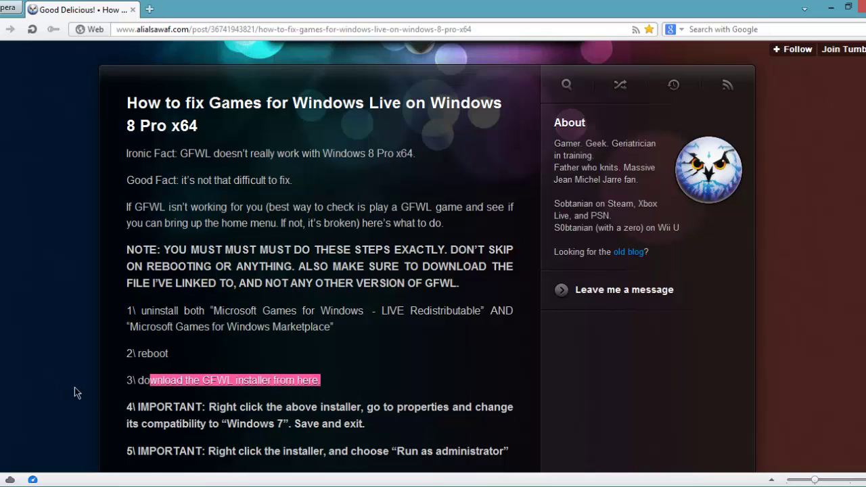
left_click(92, 389)
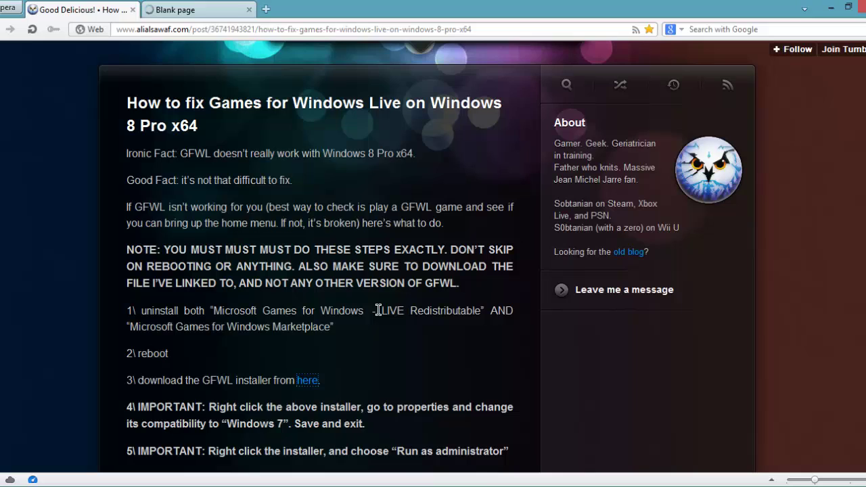
scroll(381, 367, "down", 3)
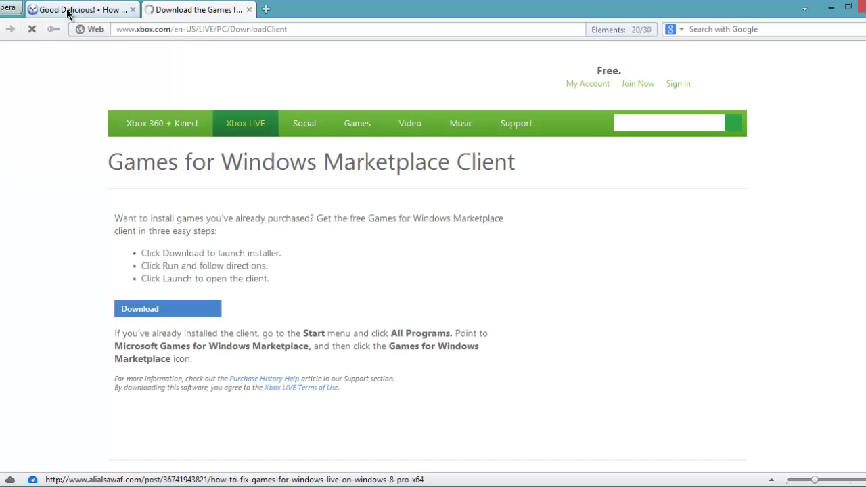
Compare the blog post with the Xbox Marketplace Client download page, then minimize Opera
left_click(68, 12)
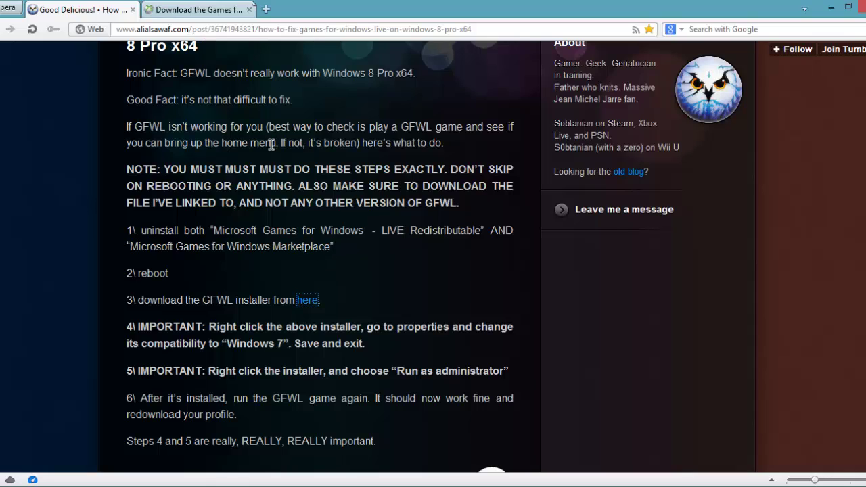
left_click(185, 11)
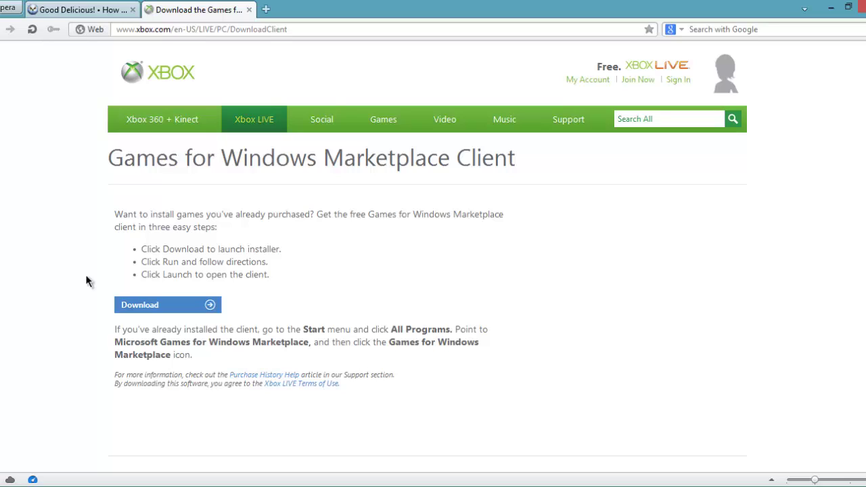
left_click(69, 10)
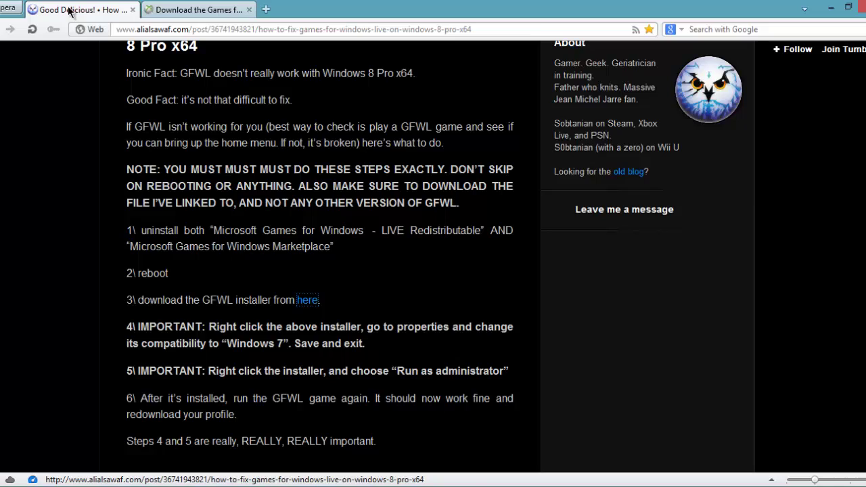
left_click(184, 11)
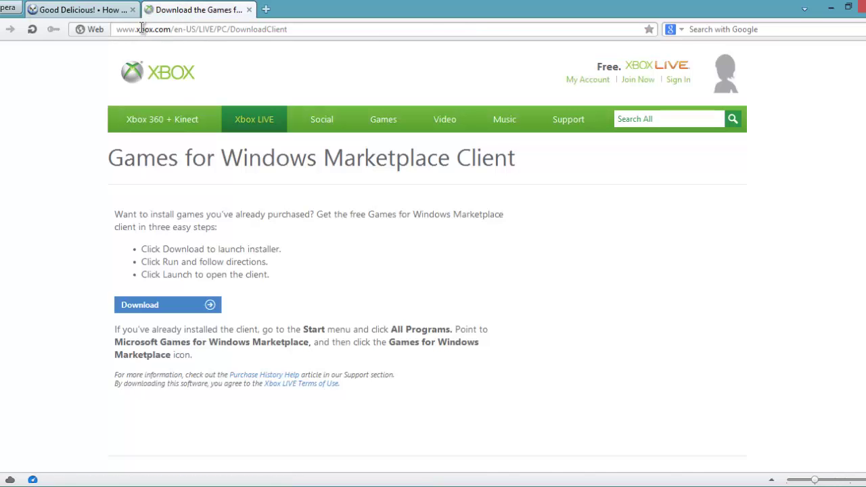
left_click(85, 9)
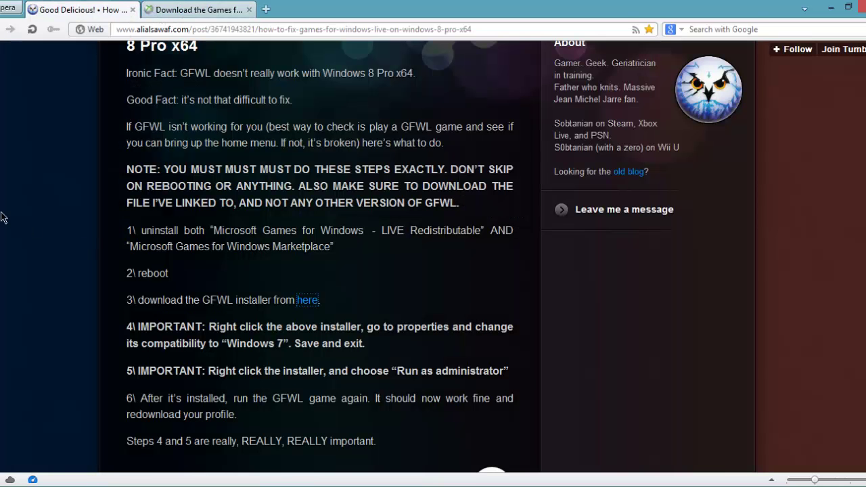
left_click(183, 11)
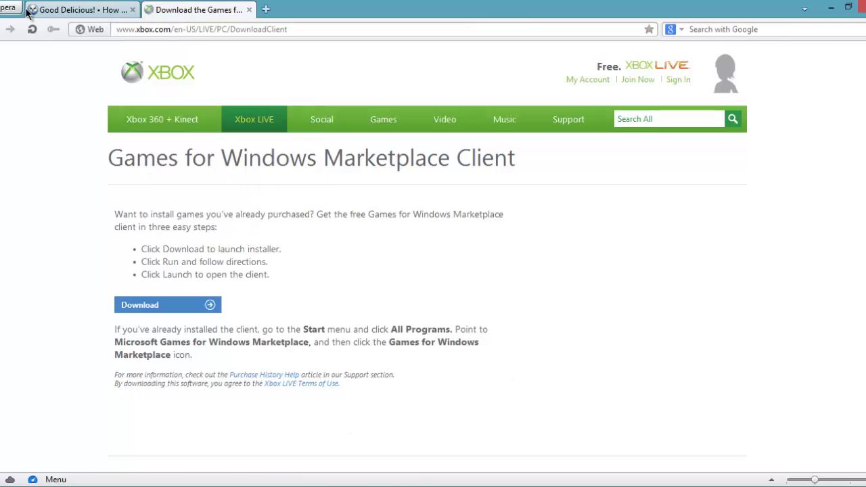
left_click(50, 11)
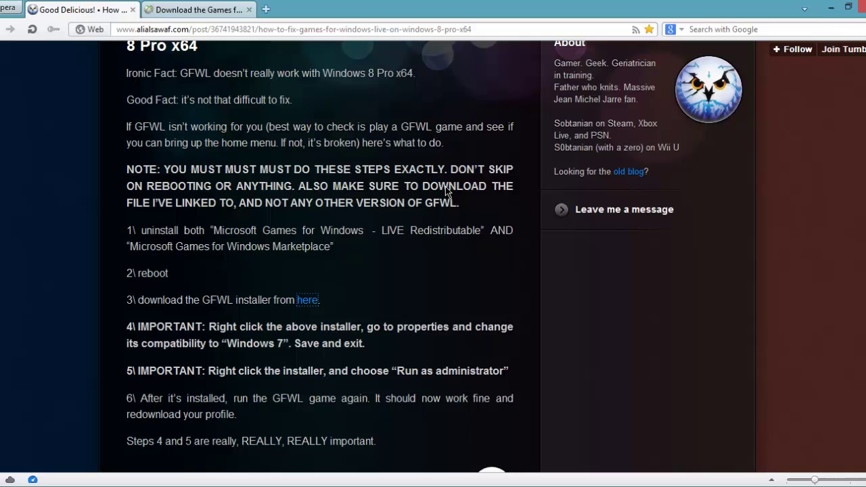
left_click(833, 7)
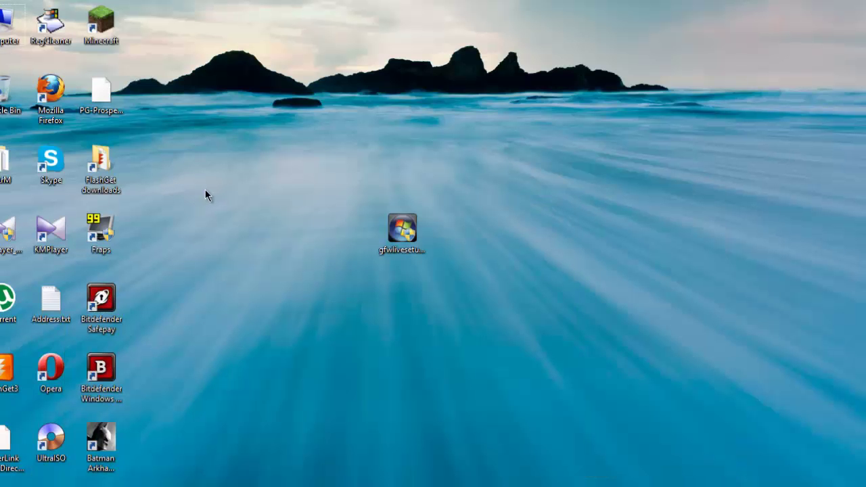
Search Local Disk (C:) for 'xliv', finding the xlive folder in C:\Windows\SysWOW64
double_click(6, 41)
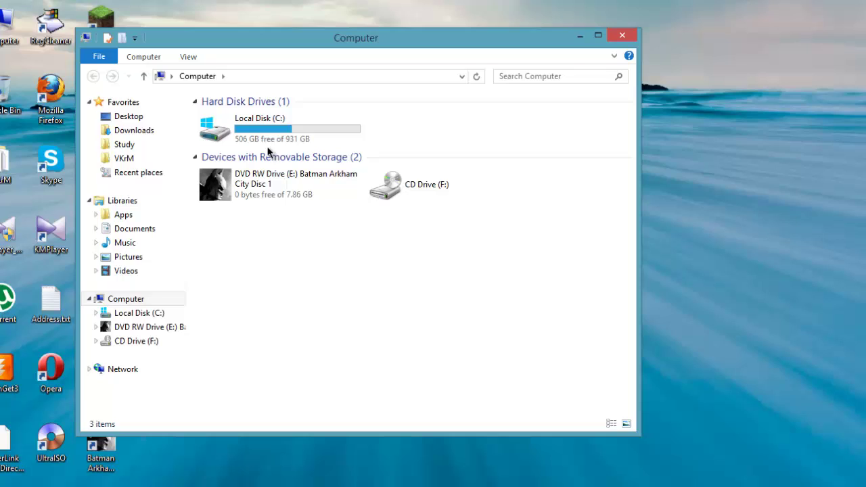
double_click(274, 128)
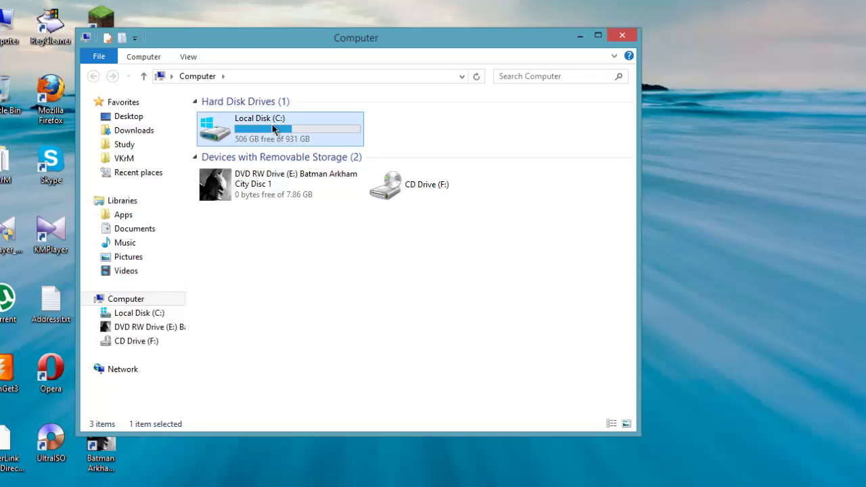
left_click(579, 79)
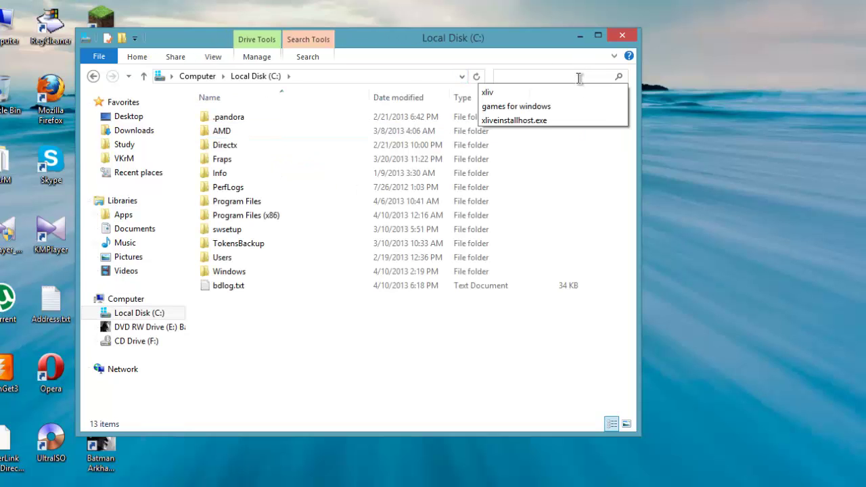
type("xlive")
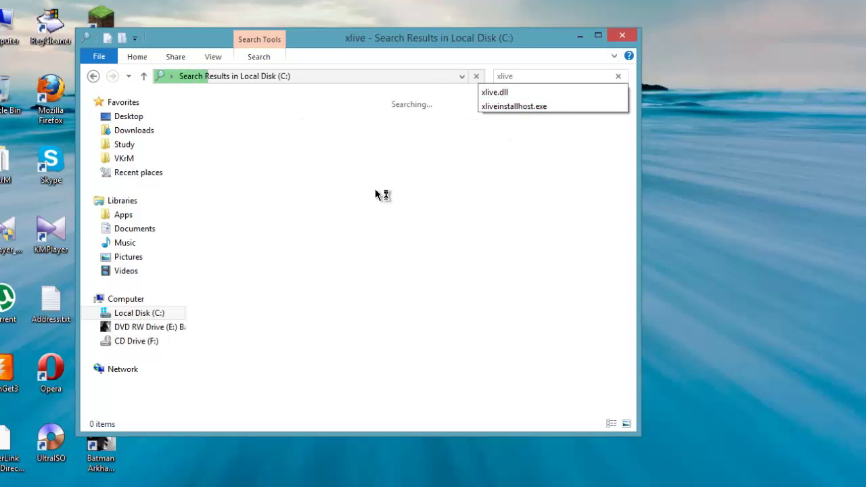
key("BackSpace")
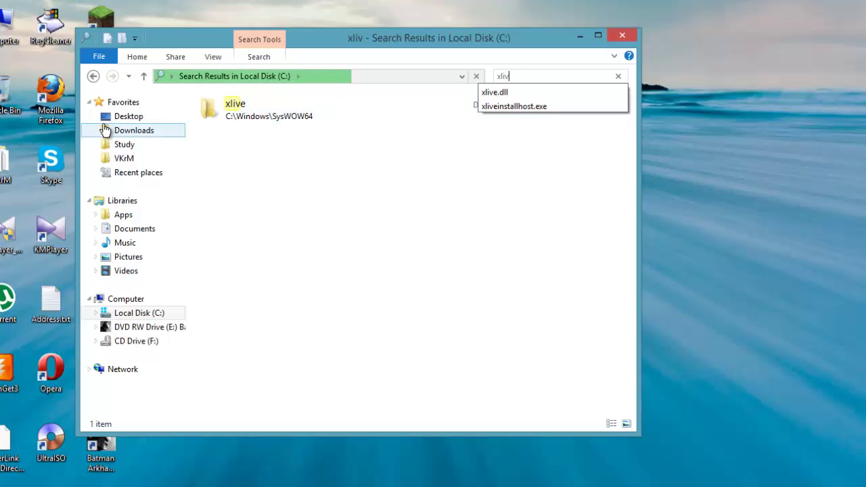
Open the xlive folder from the results and rerun the 'xlive' search inside it
left_click(268, 108)
double_click(268, 108)
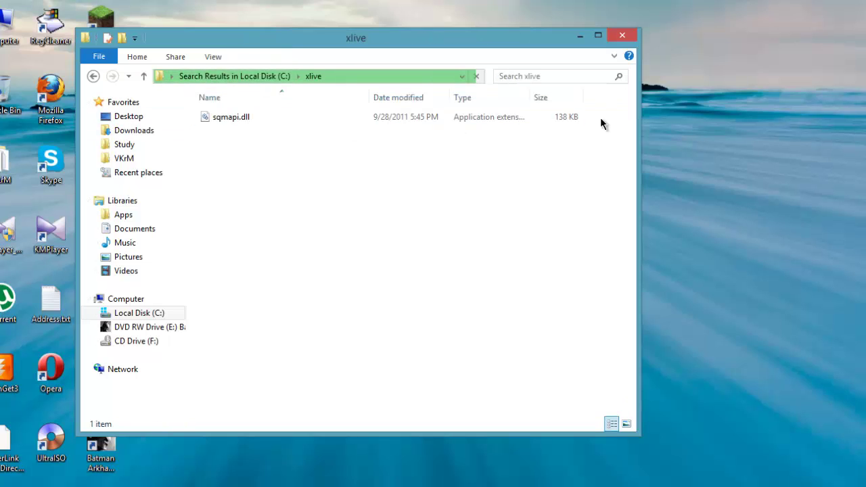
left_click(550, 76)
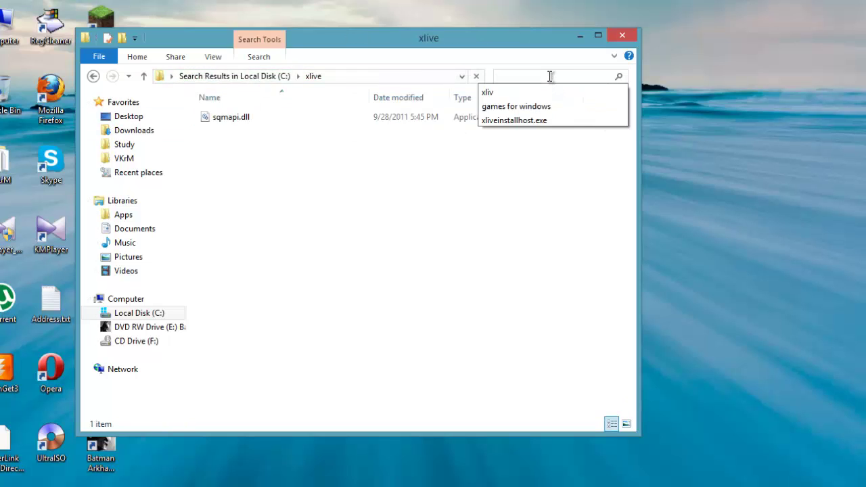
left_click(507, 94)
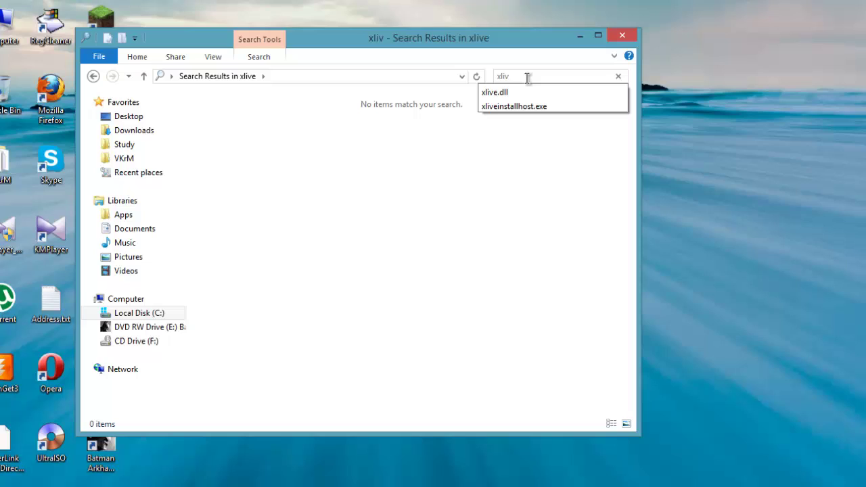
type("e")
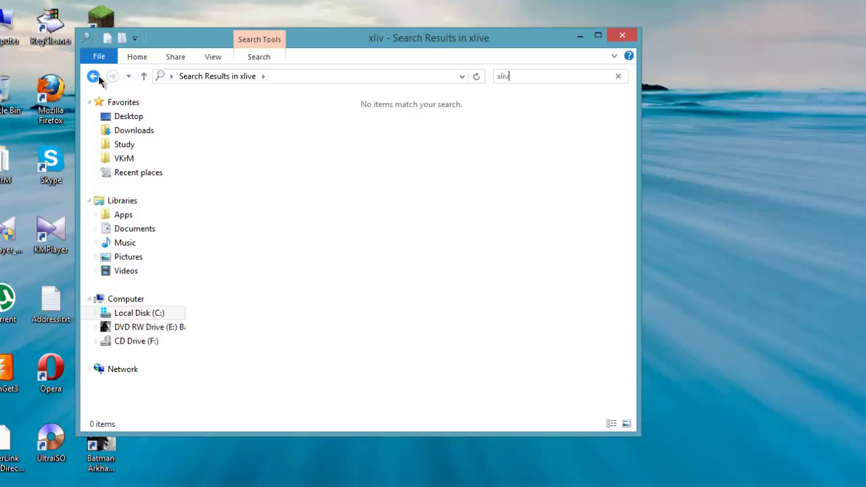
Return to the xlive folder listing, holding only sqmapi.dll, and close Explorer
left_click(95, 77)
left_click(94, 78)
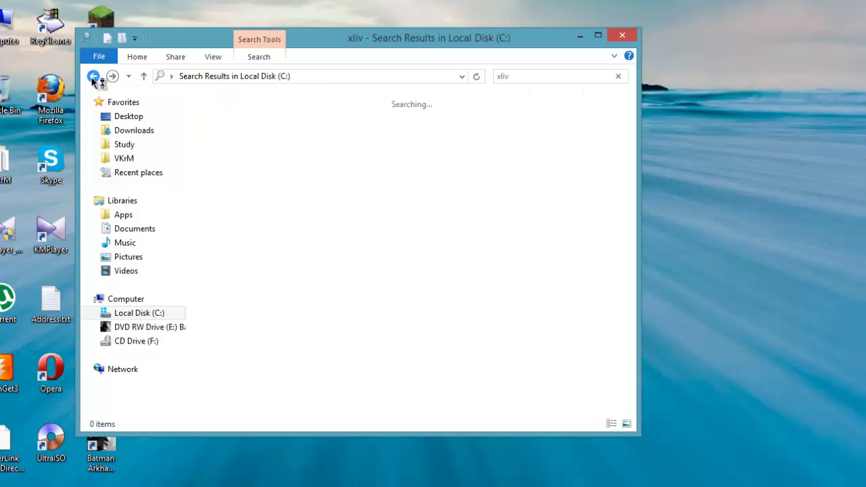
left_click(95, 77)
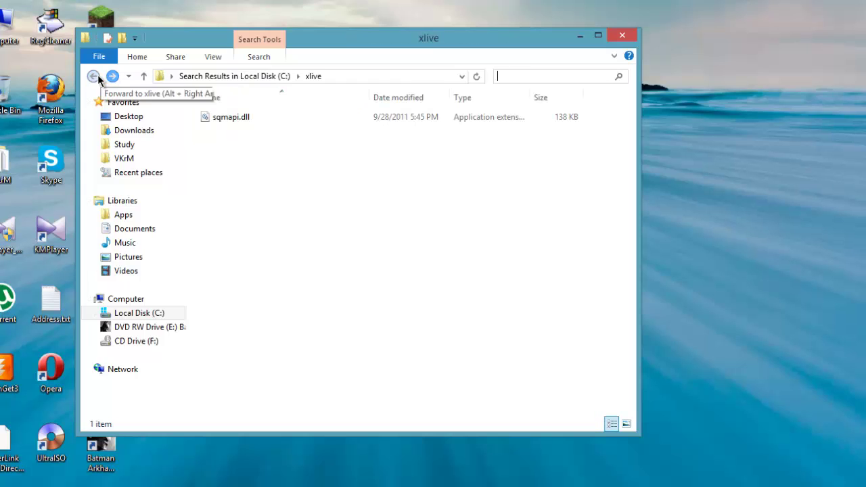
left_click(622, 36)
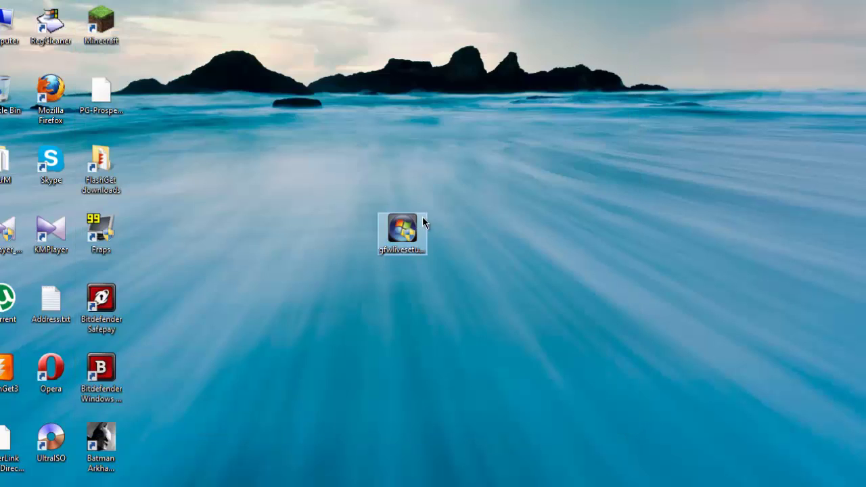
Navigate from Computer to the C:\Windows\SysWOW64 folder
double_click(17, 39)
double_click(271, 132)
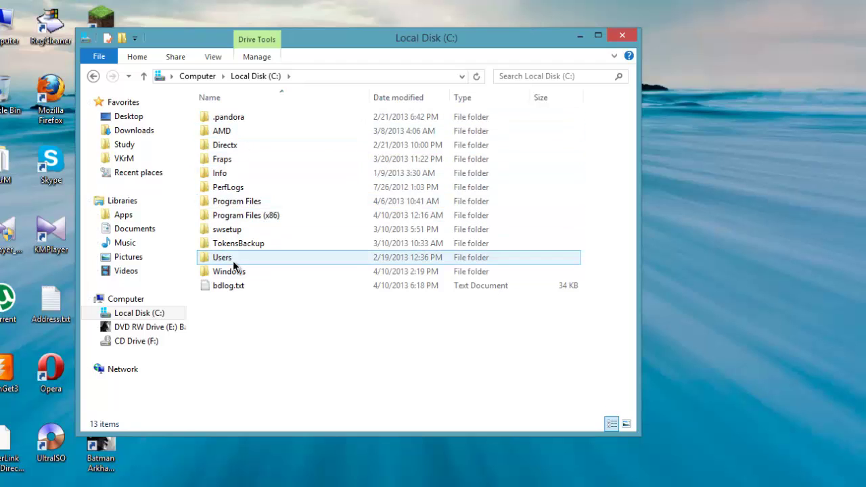
double_click(227, 271)
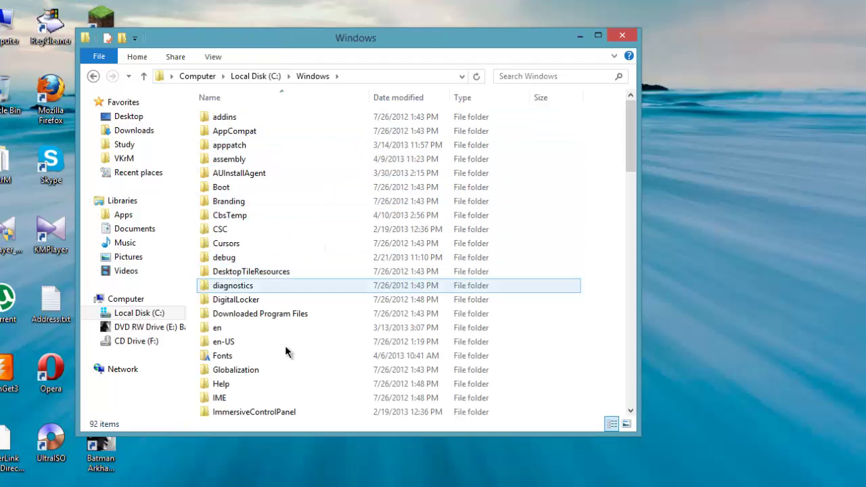
left_click(224, 257)
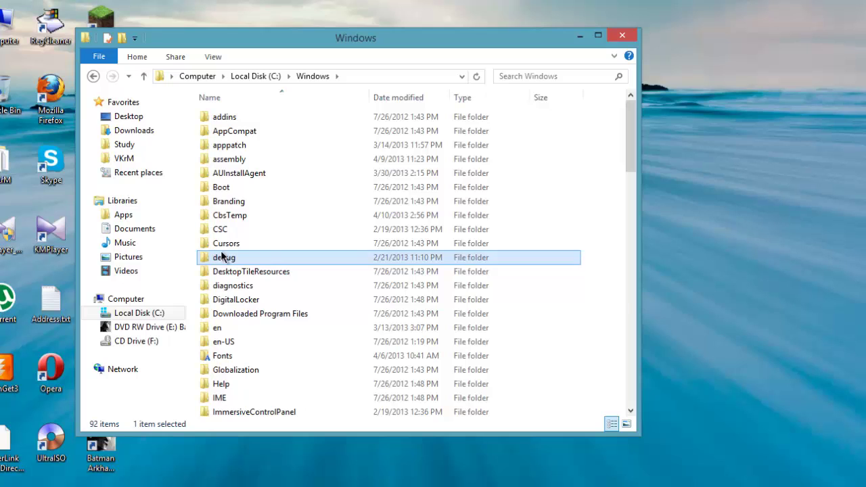
key("s")
key("Down")
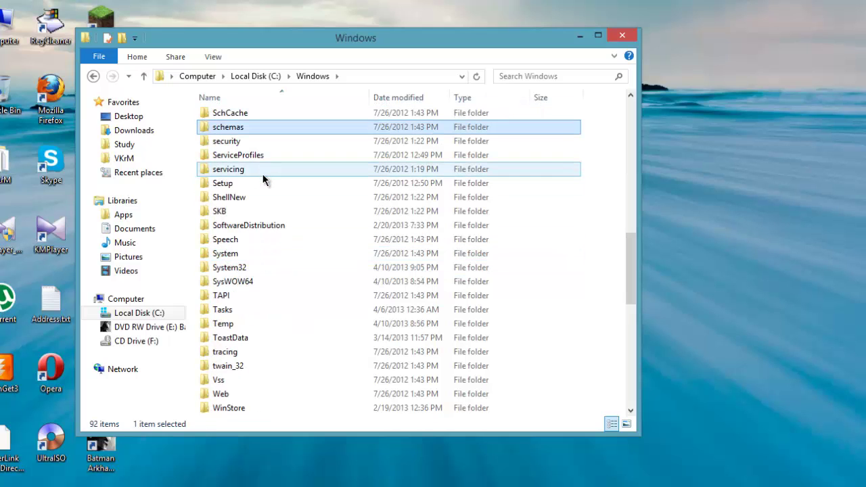
type("sy")
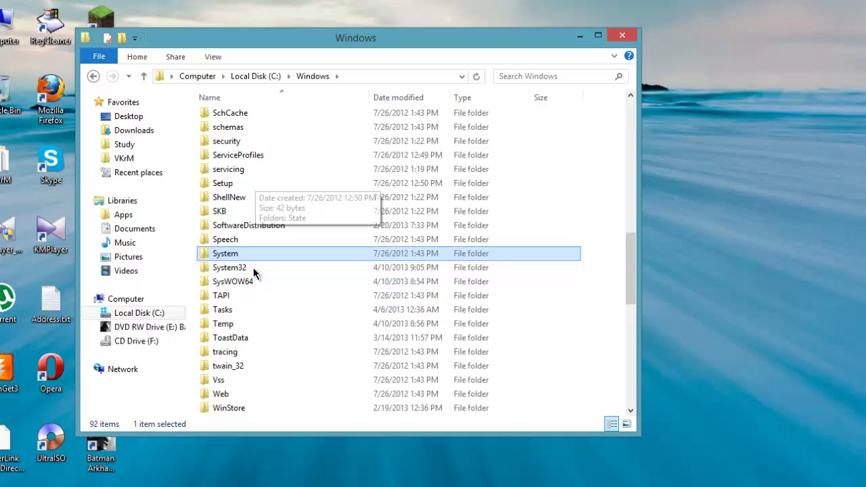
double_click(253, 281)
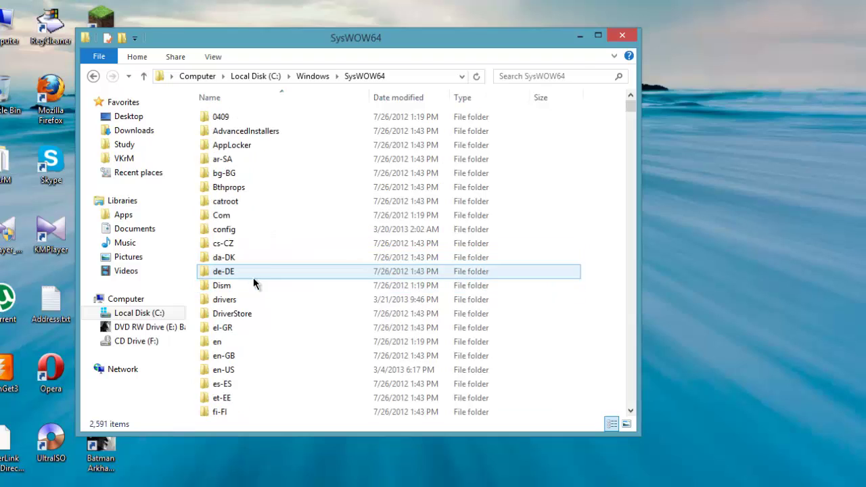
Search SysWOW64 for 'xlive' and copy the five matching files (28.1 MB)
left_click(508, 76)
type("xlive")
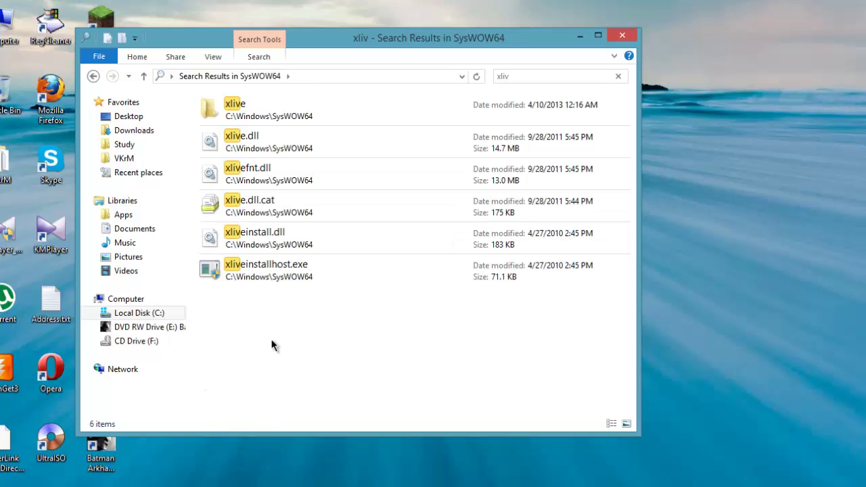
left_click_drag(271, 340, 286, 121)
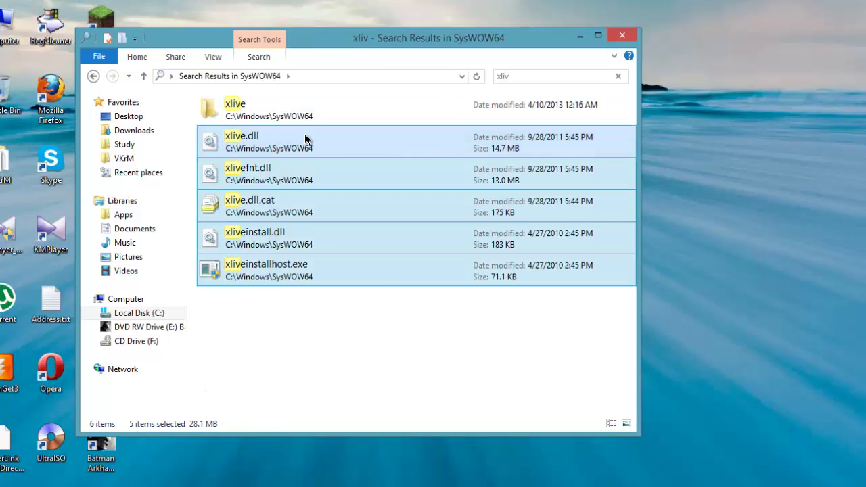
right_click(305, 139)
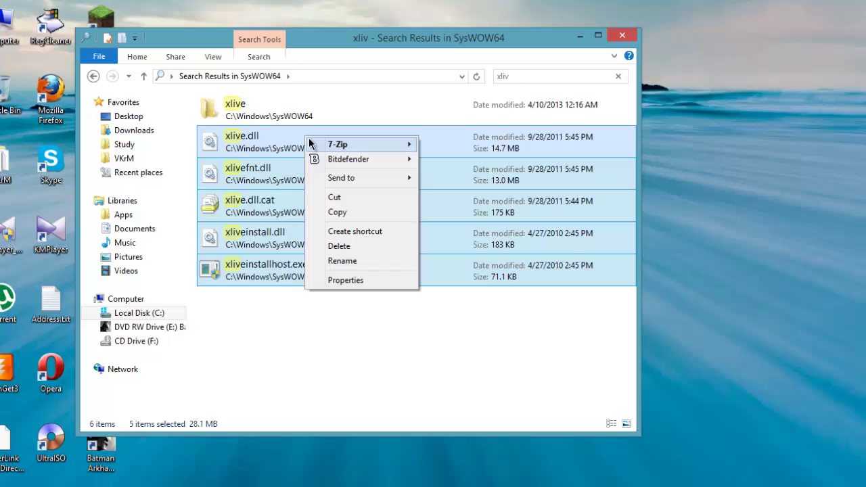
left_click(348, 214)
left_click(363, 326)
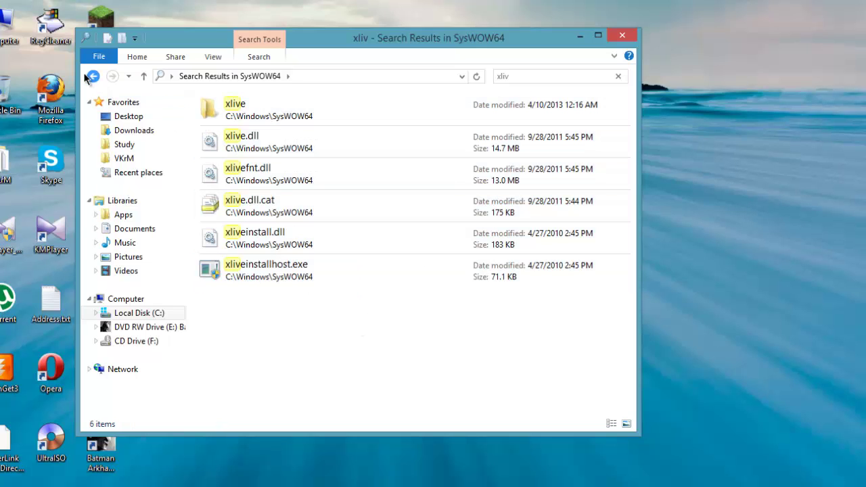
Go back up to Computer and forward again to Local Disk (C:)
left_click(92, 77)
left_click(93, 77)
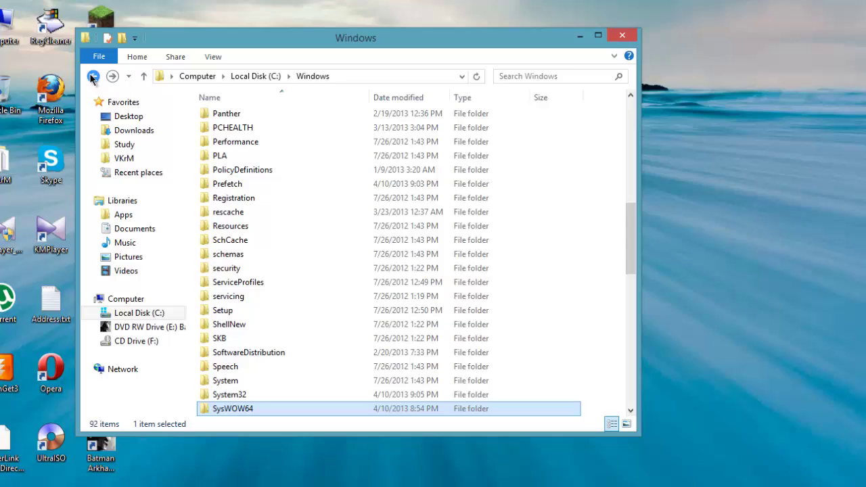
left_click(93, 77)
left_click(92, 77)
left_click(113, 76)
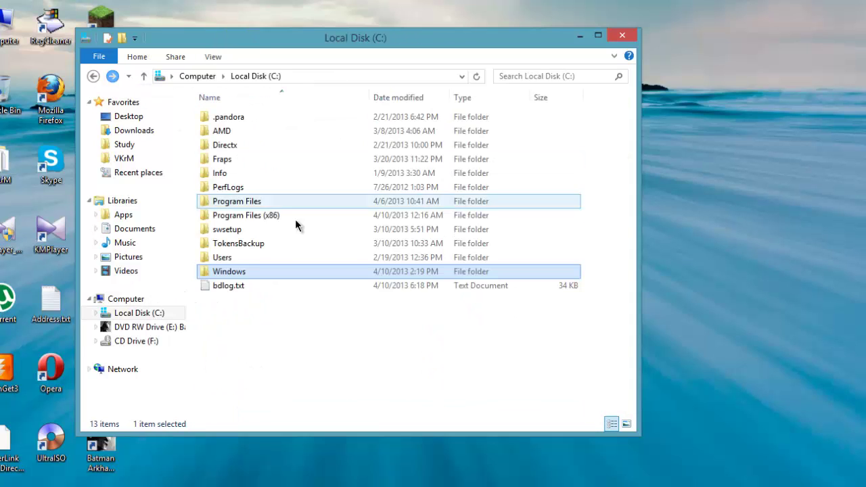
Open Program Files (x86)\WB Games\Batman Arkham City\Binaries\Win32
double_click(284, 219)
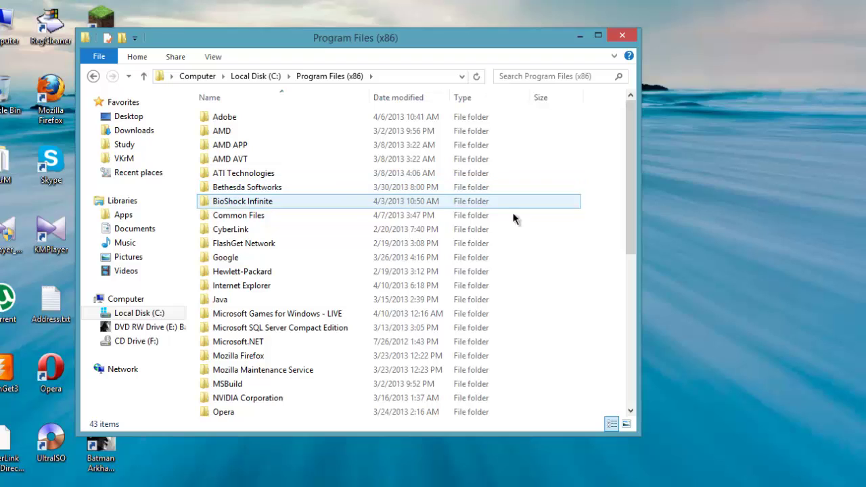
left_click(229, 369)
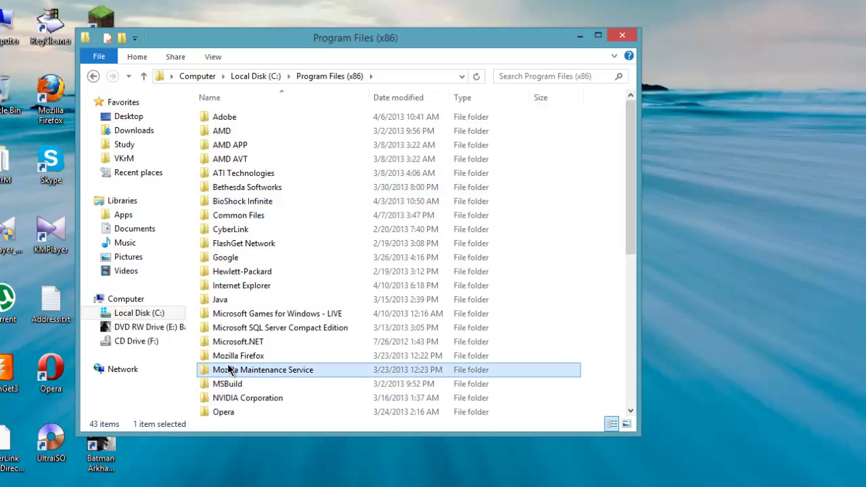
key("w")
key("Return")
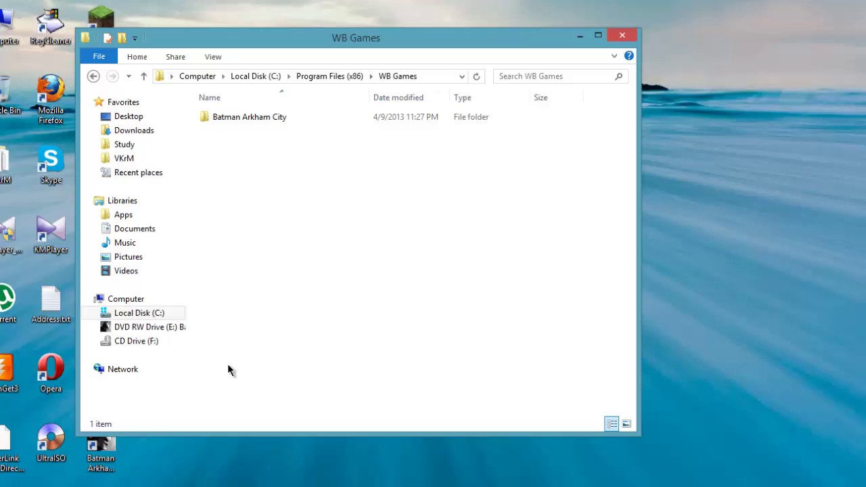
double_click(287, 117)
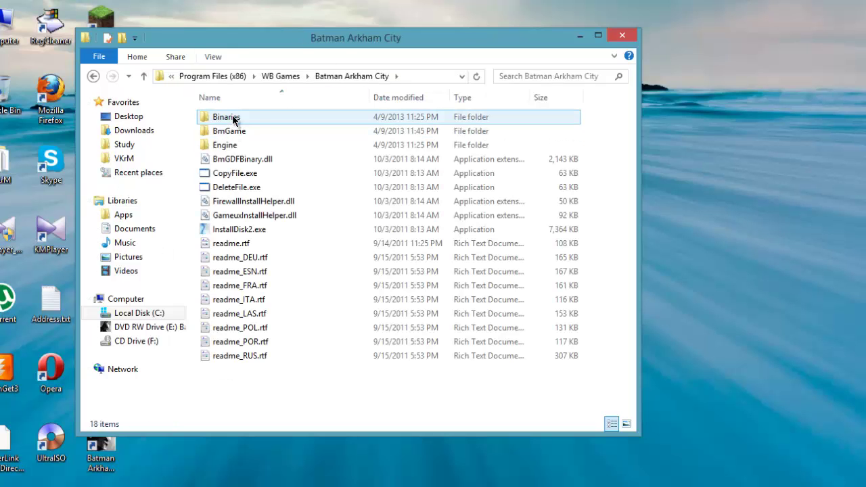
double_click(255, 117)
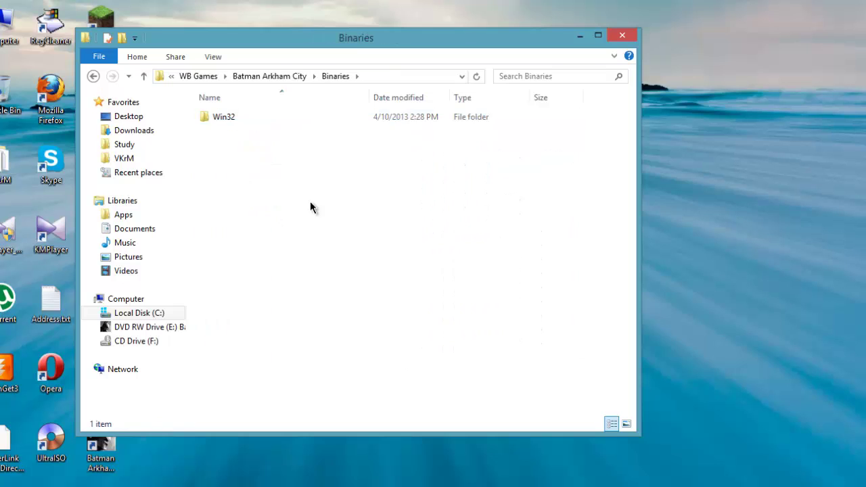
double_click(235, 117)
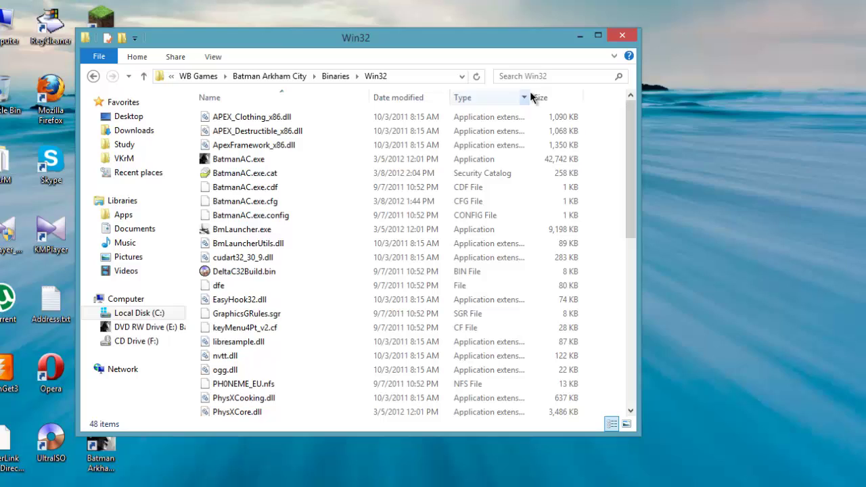
Search Win32 for 'xliv' to confirm the five xlive files, then close Explorer
left_click(538, 77)
type("xliv")
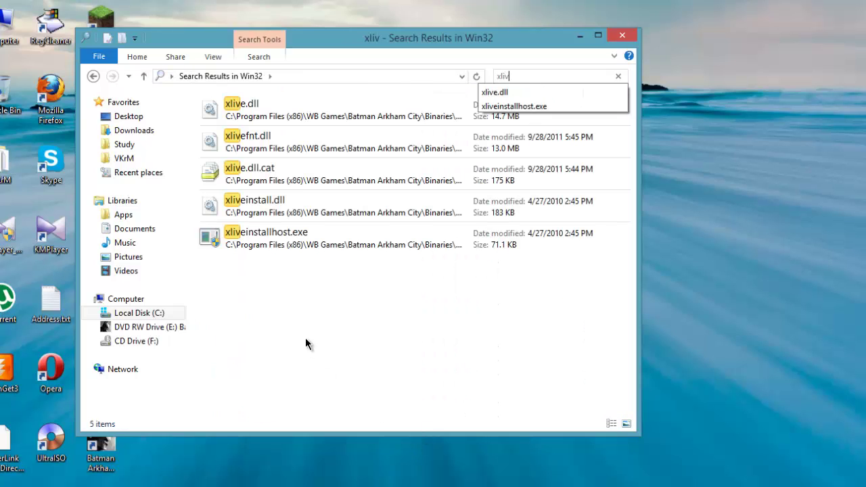
left_click(306, 337)
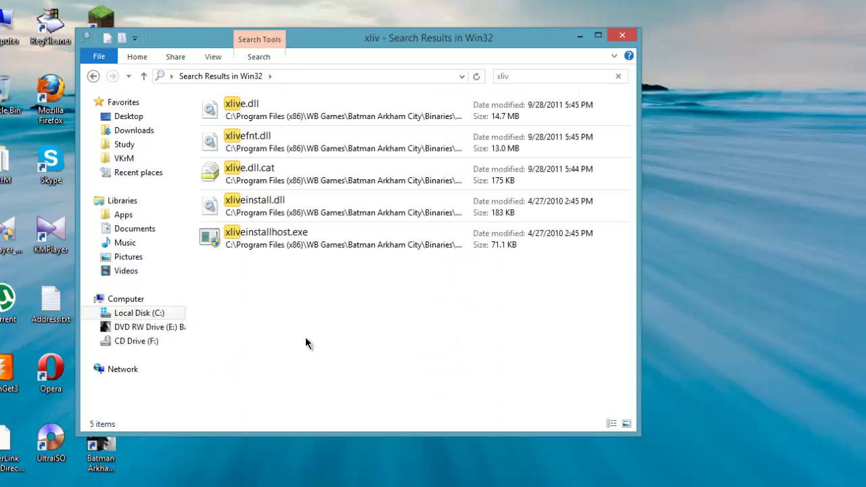
left_click(282, 240)
left_click(265, 259)
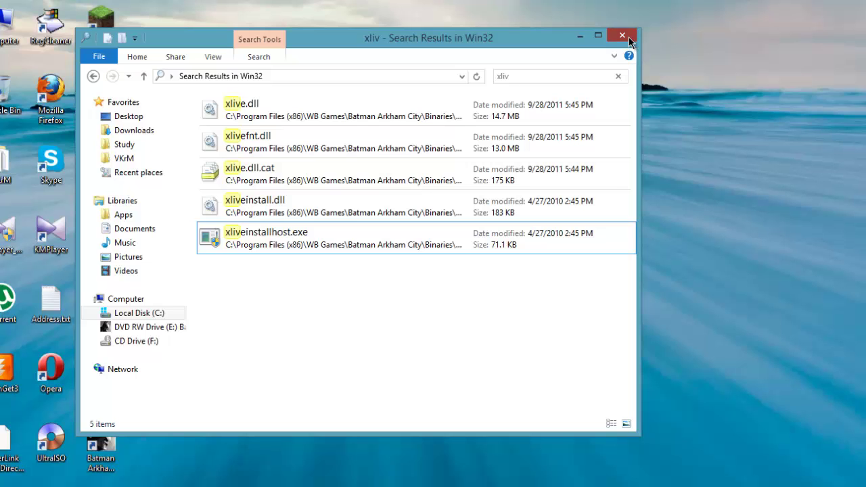
left_click(622, 35)
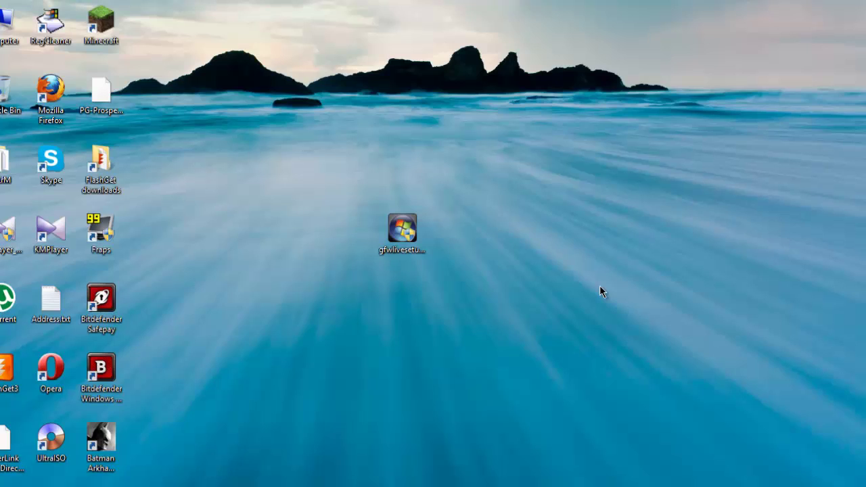